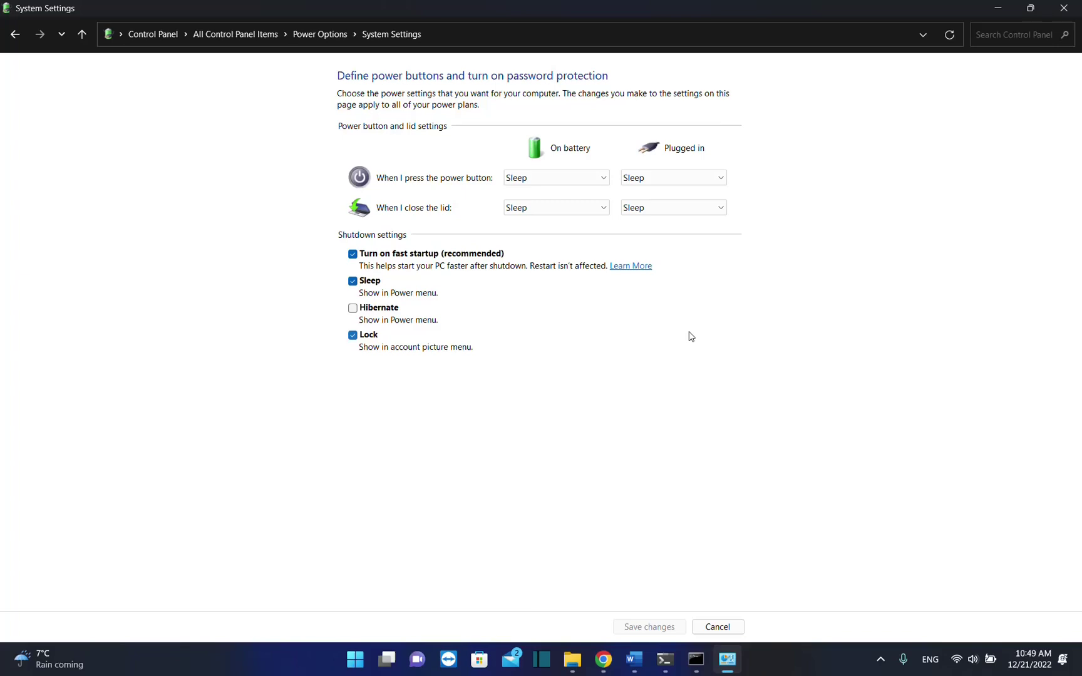
# Step: Search Windows for 'edit power plan'
pyautogui.press('super+s')
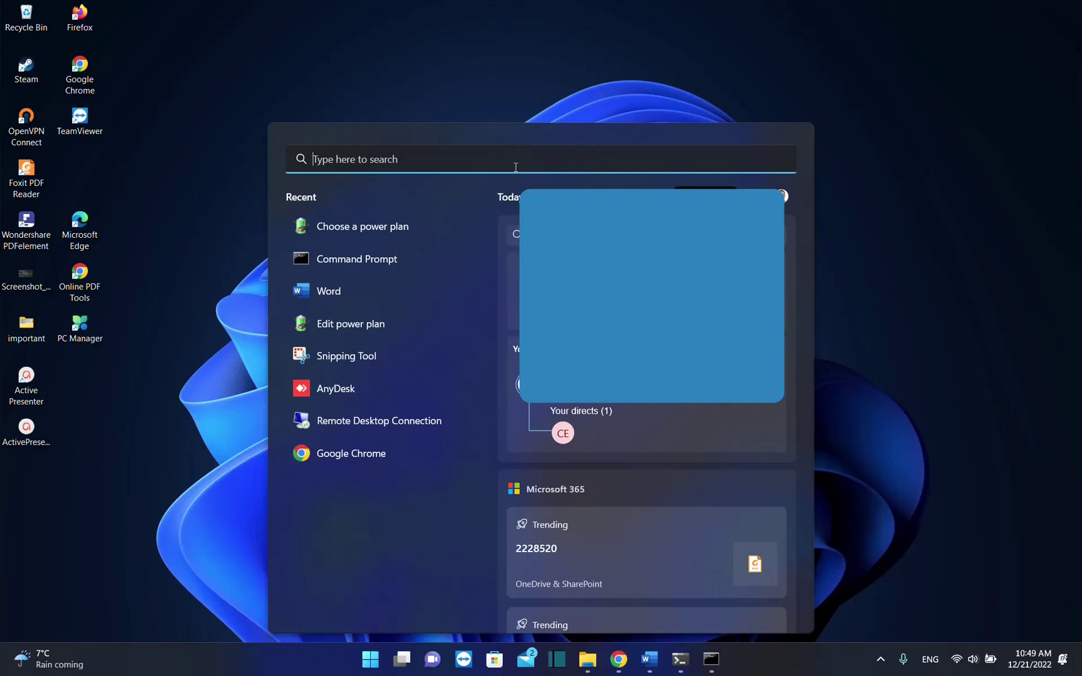
pyautogui.write('edit power plan')
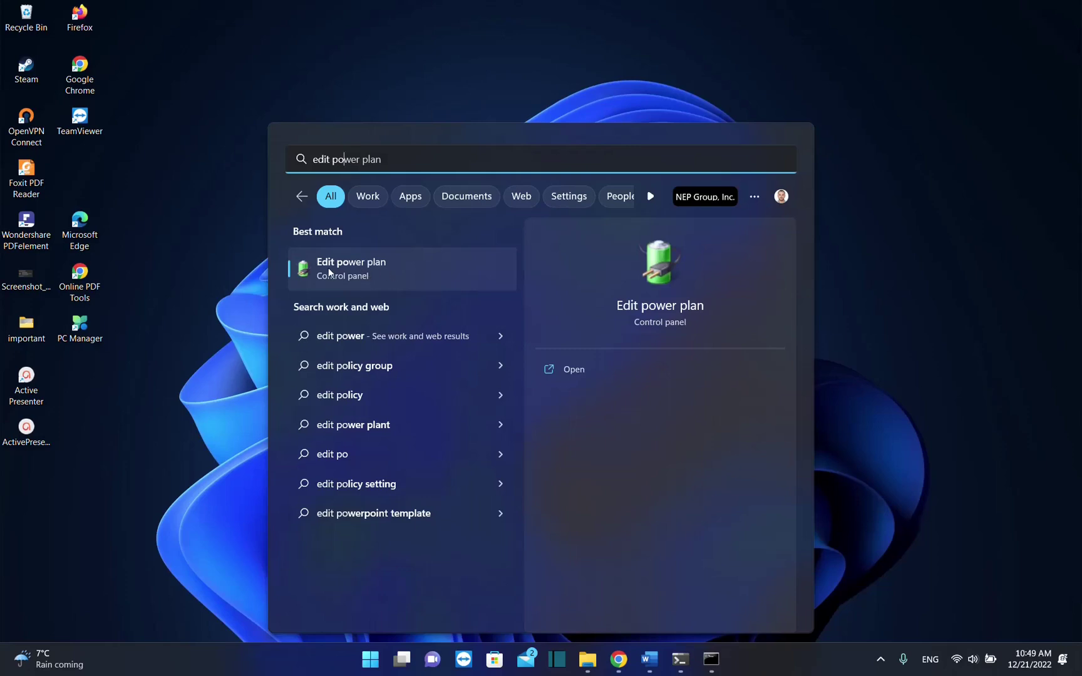
# Step: Open Edit power plan, return to Power Options, and open the power button settings
pyautogui.click(370, 268)
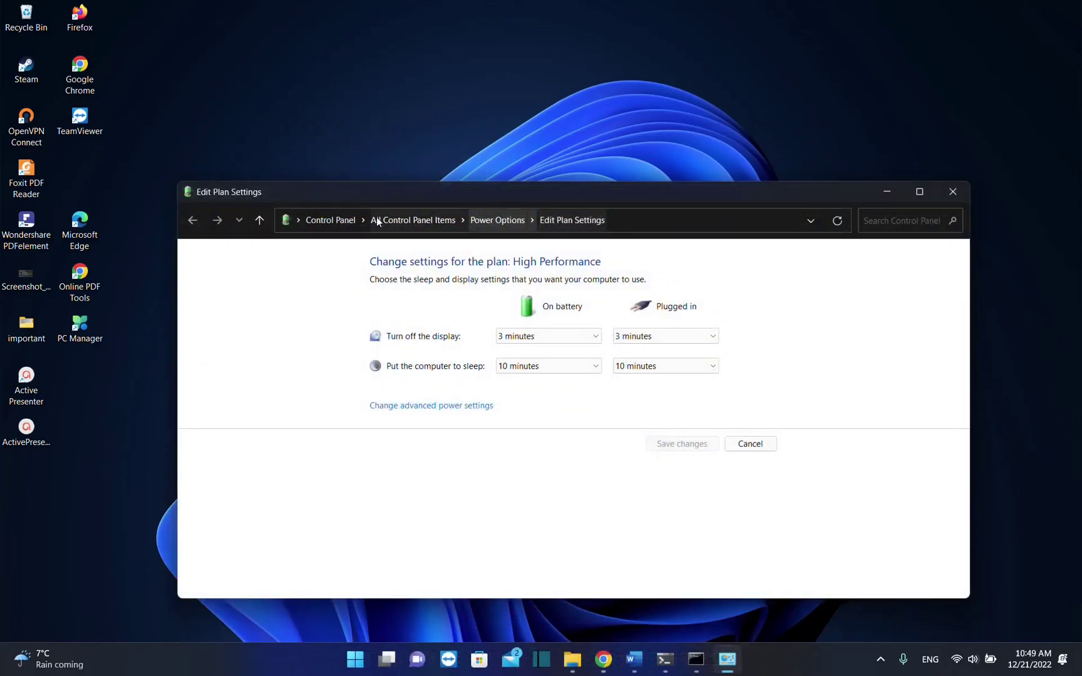
pyautogui.click(501, 222)
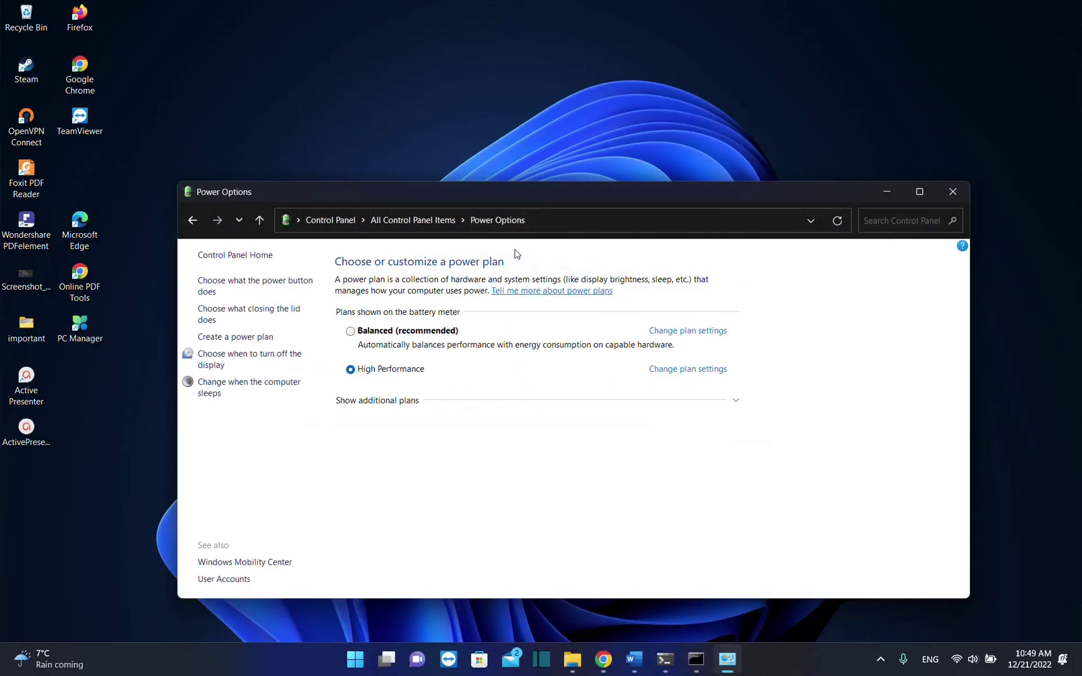
pyautogui.click(269, 292)
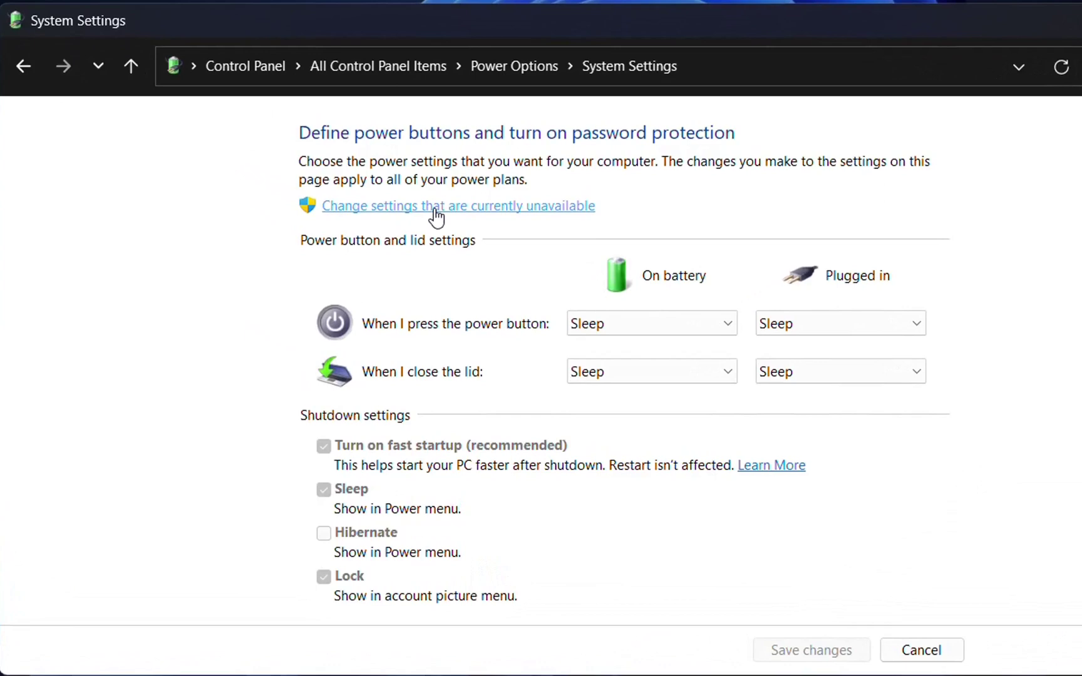
# Step: Unlock the shutdown settings and leave Turn on fast startup unchecked
pyautogui.click(435, 208)
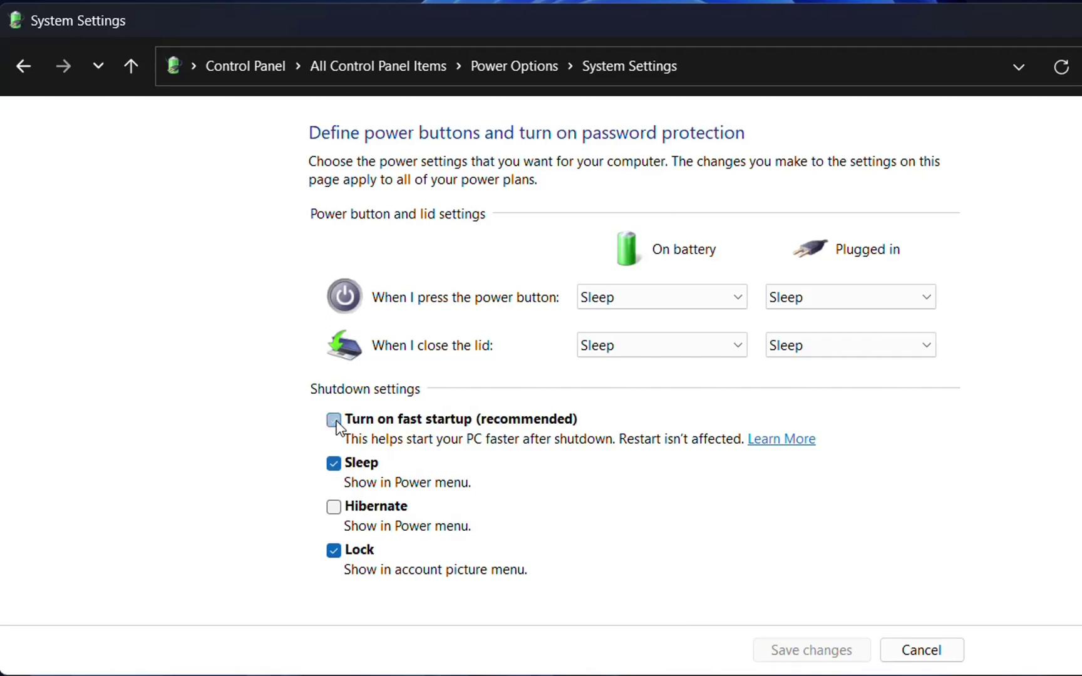
pyautogui.click(335, 422)
pyautogui.click(335, 422)
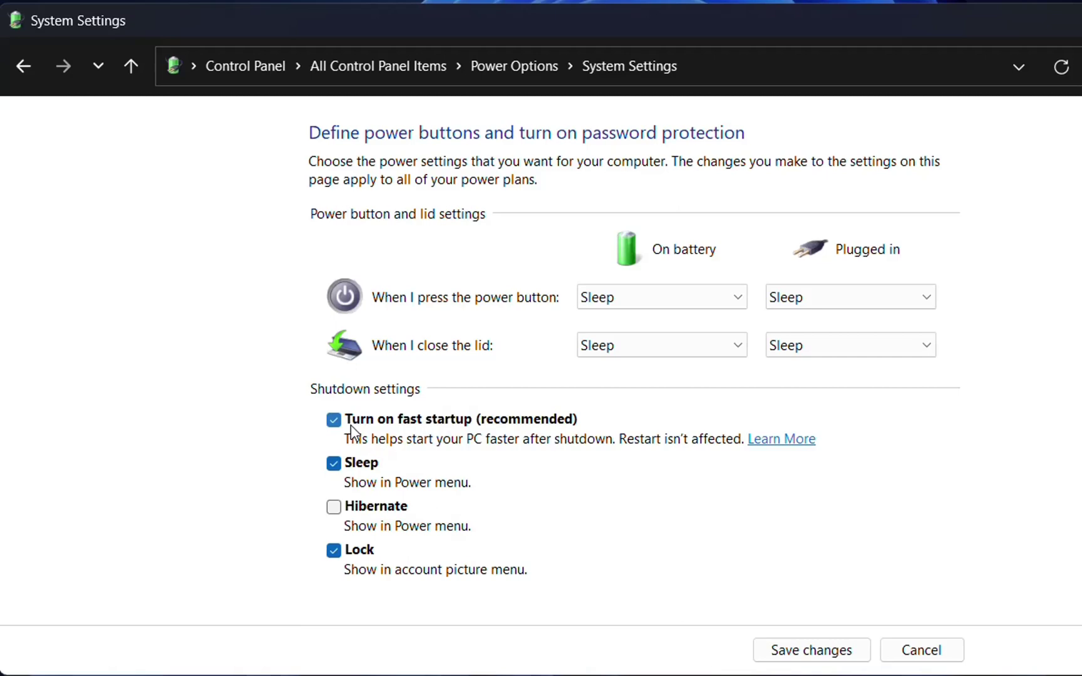
pyautogui.click(335, 421)
# Step: Check Turn on fast startup (recommended) and save the shutdown settings
pyautogui.click(334, 420)
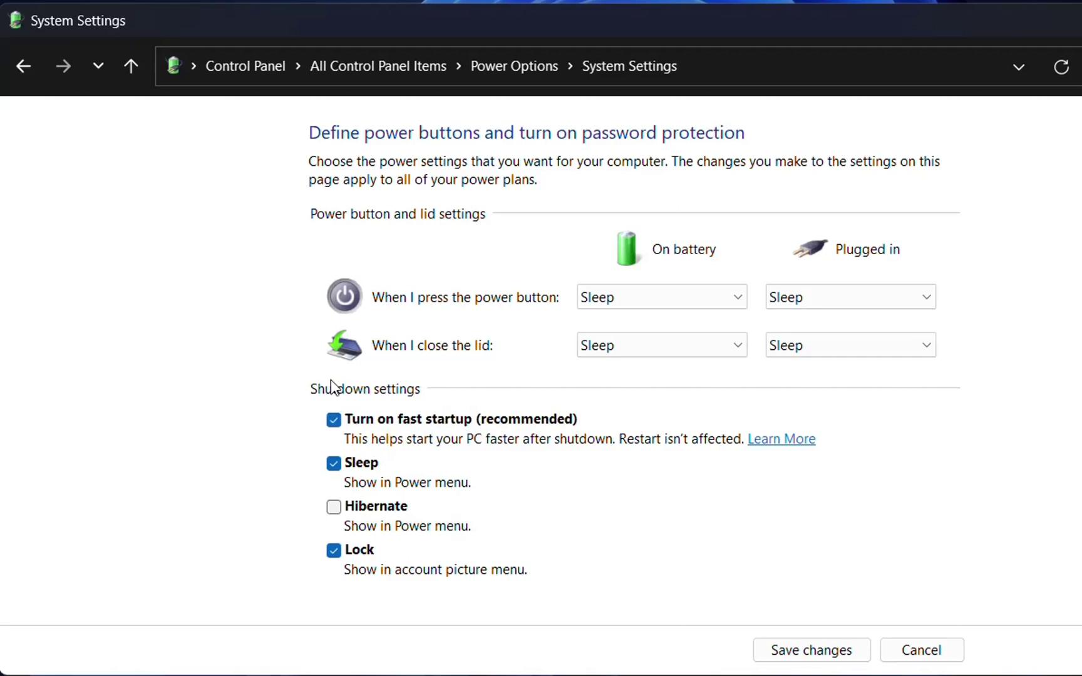
pyautogui.click(333, 420)
pyautogui.click(334, 421)
pyautogui.click(813, 648)
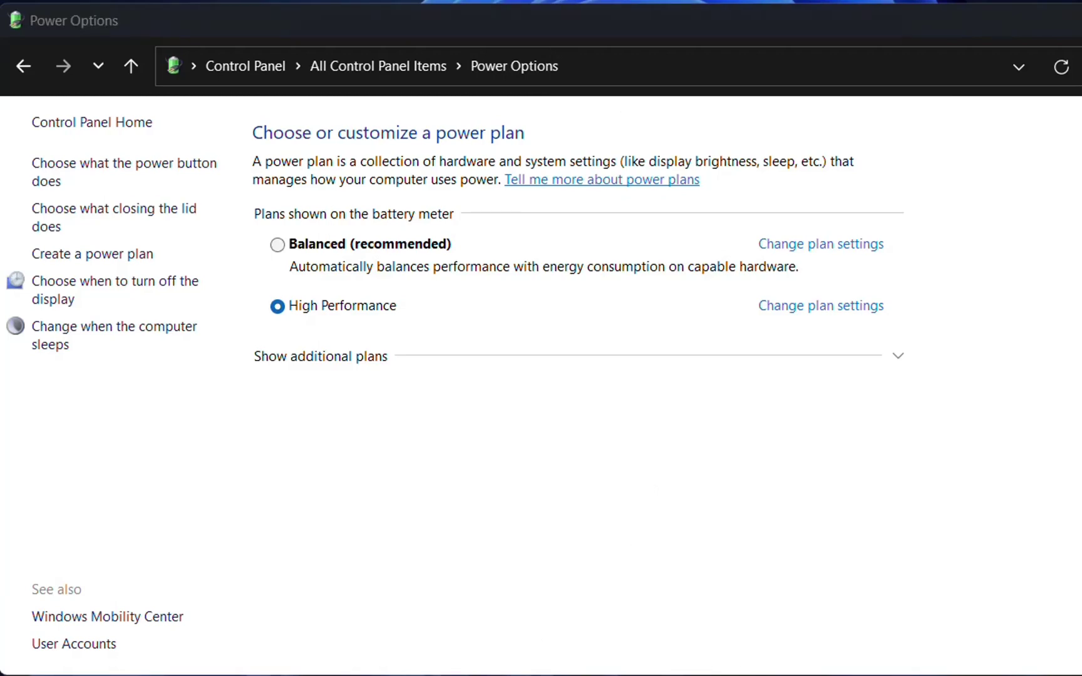
# Step: Launch Control Panel from Start ('contro'), keep Small icons view, and go to Power Options
pyautogui.press('super')
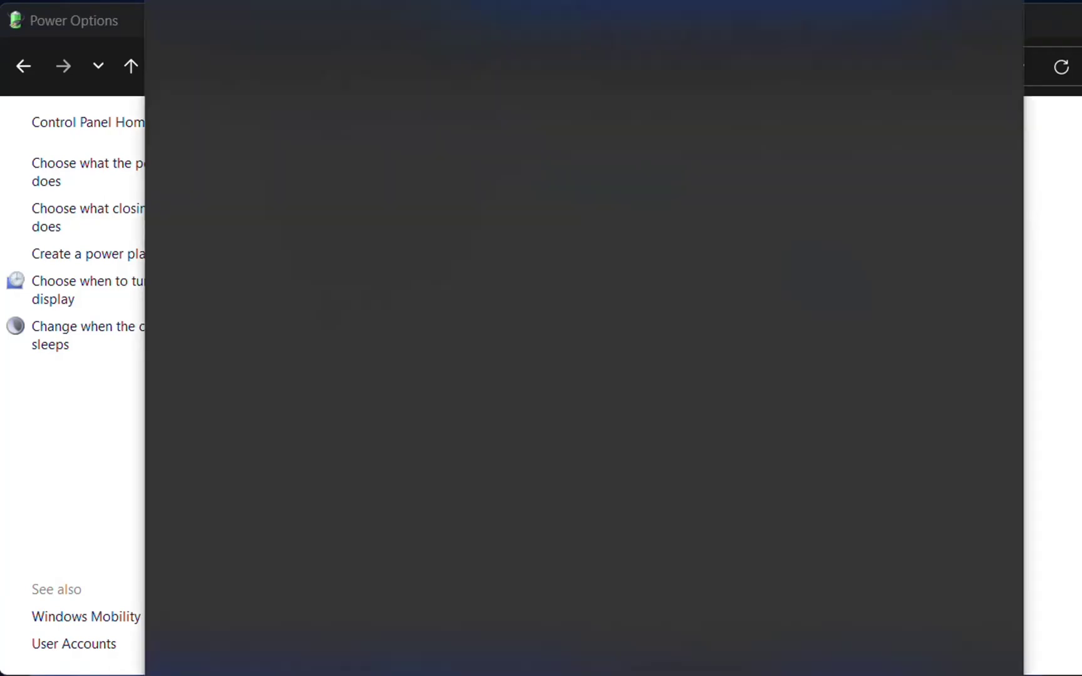
pyautogui.write('control Panel')
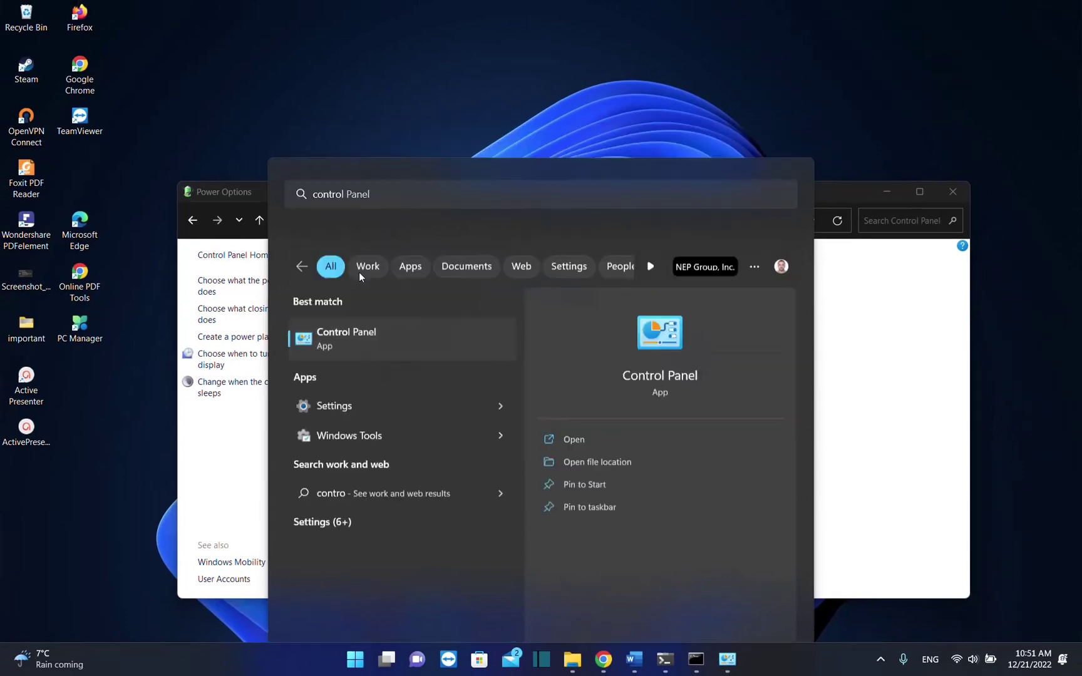
pyautogui.press('Return')
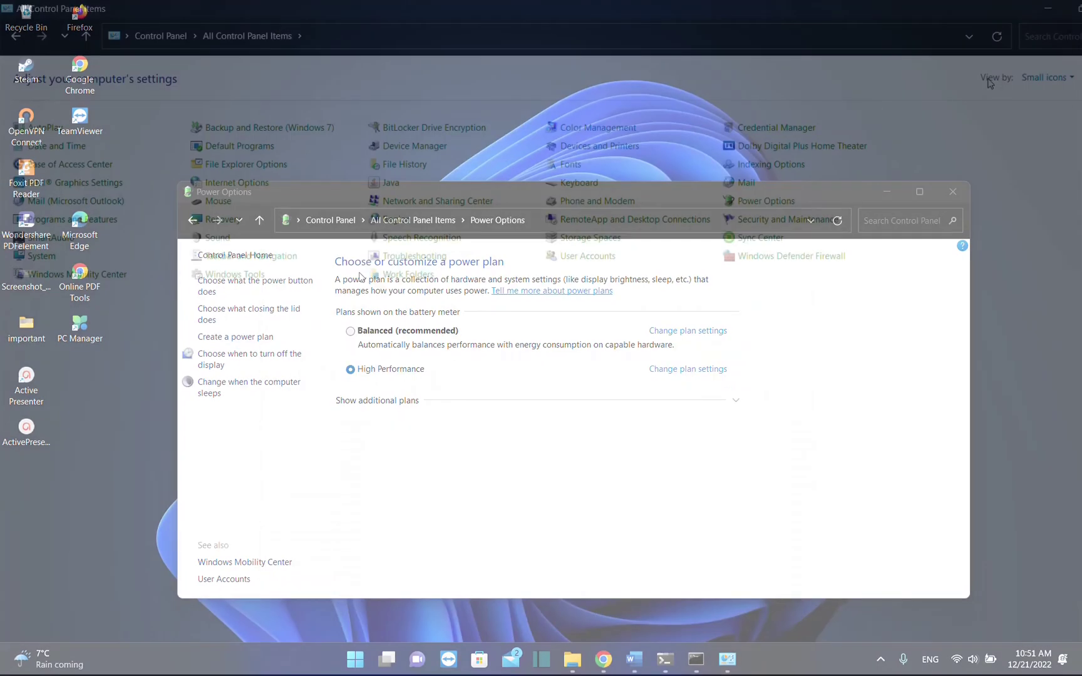
pyautogui.click(1048, 80)
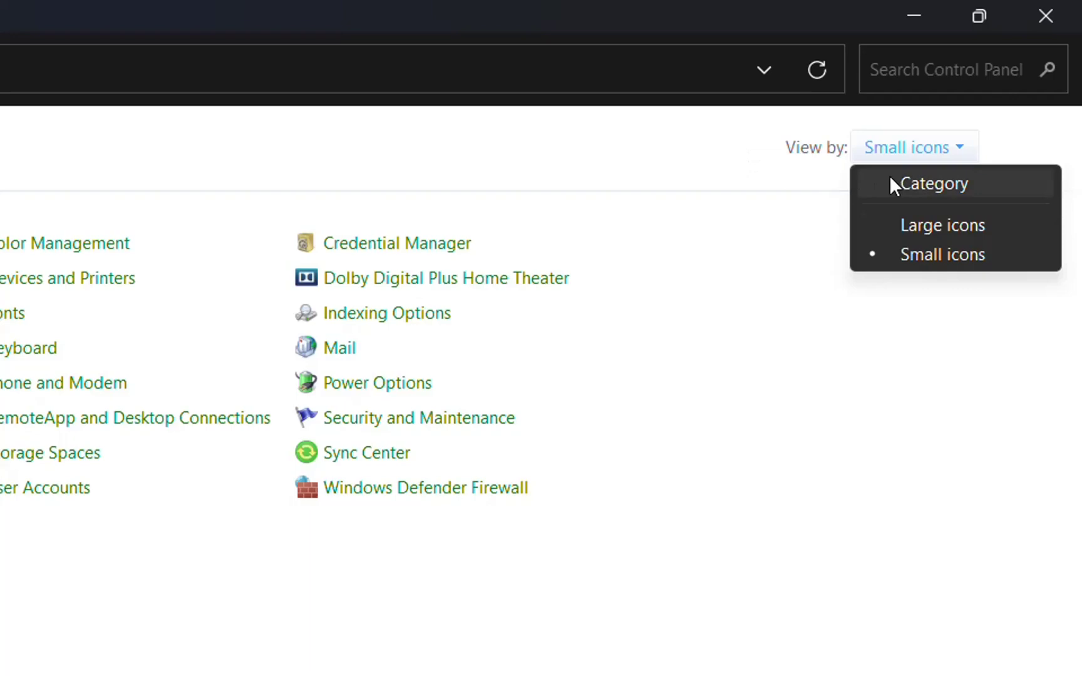
pyautogui.click(941, 255)
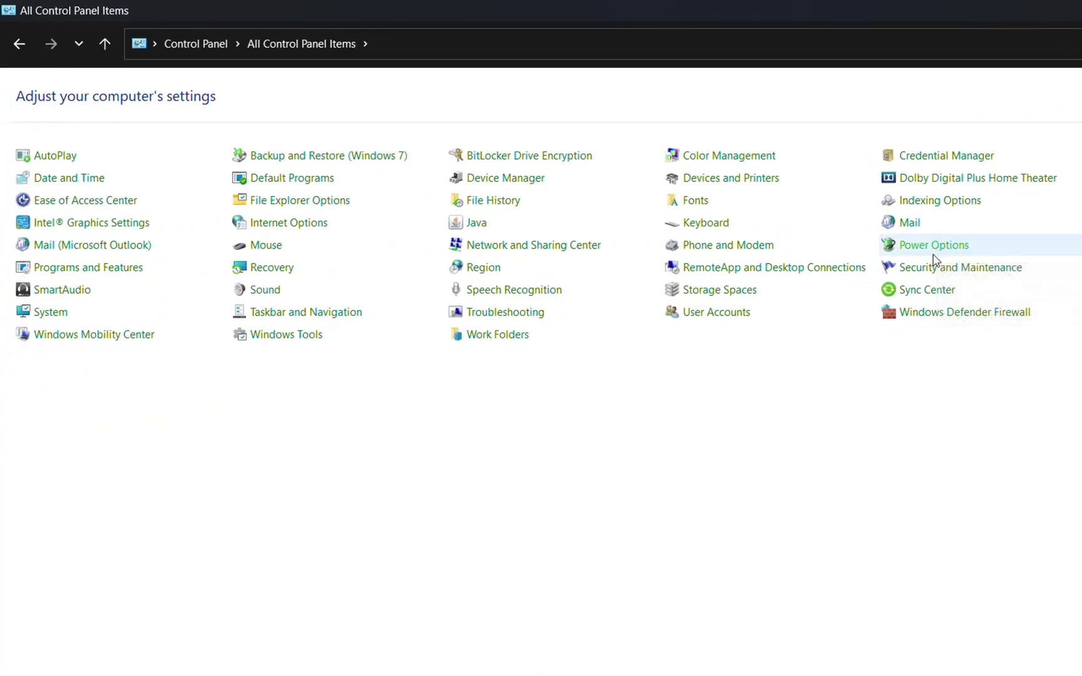
pyautogui.click(936, 249)
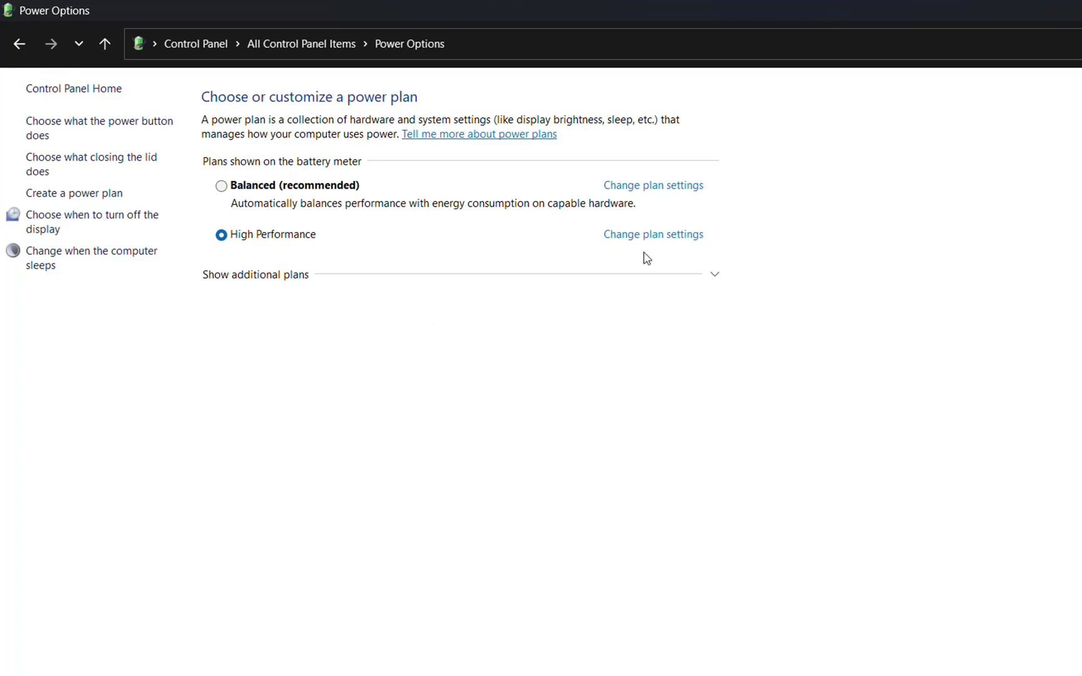
# Step: Open the power button settings and unlock the unavailable shutdown settings
pyautogui.click(143, 132)
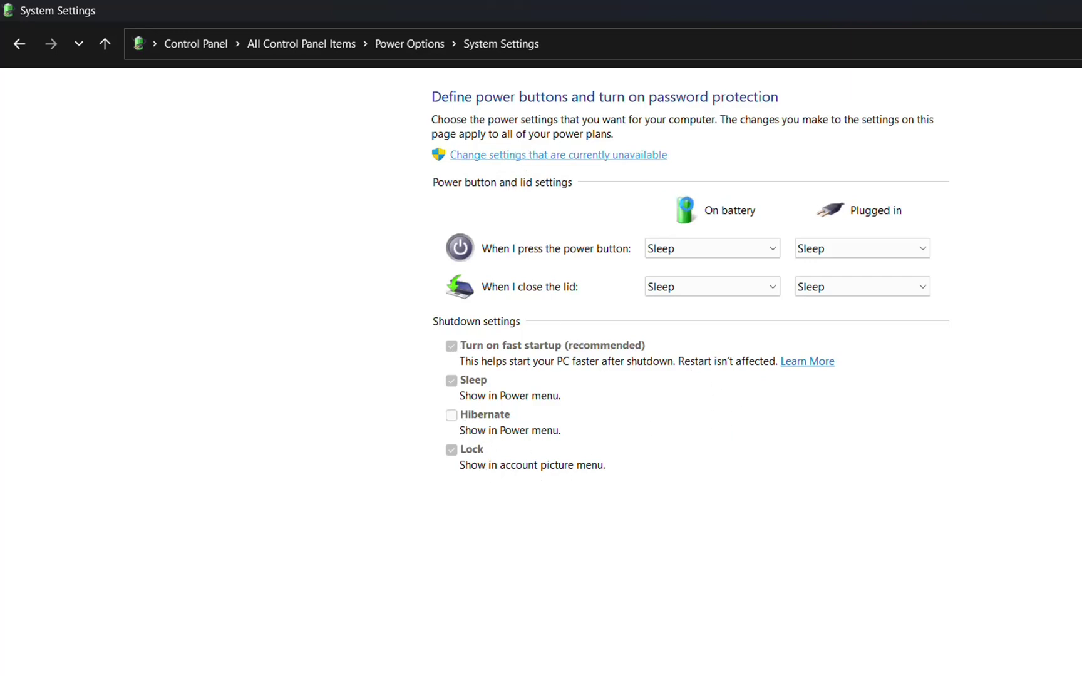
pyautogui.click(501, 155)
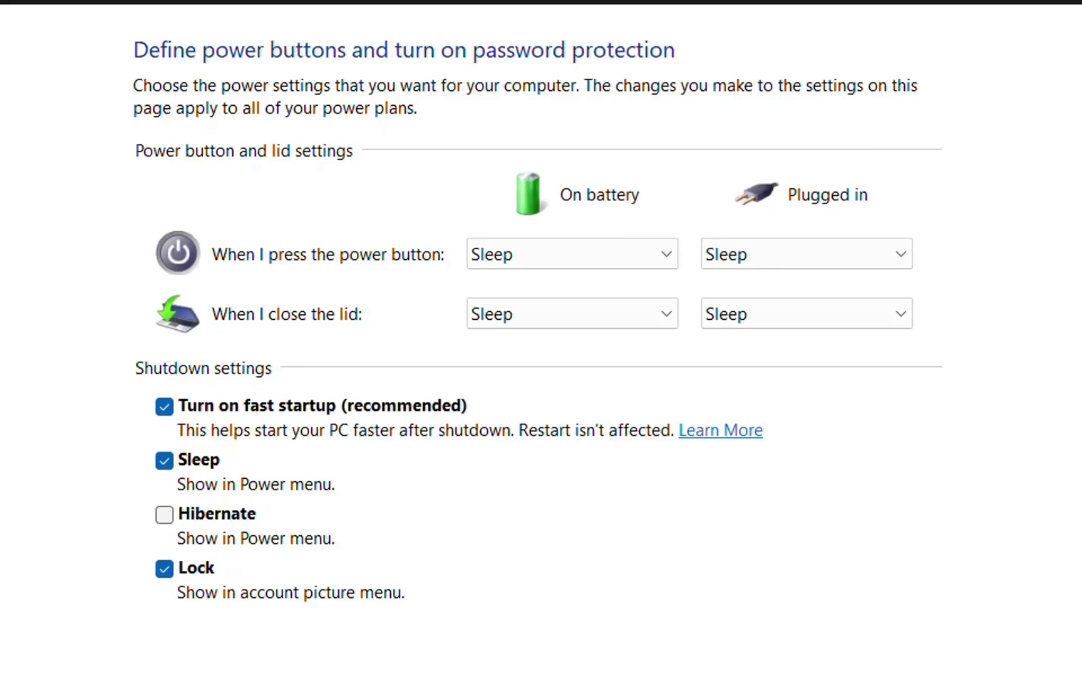
# Step: Find 'cmd' in Start and run Command Prompt as administrator
pyautogui.press('super')
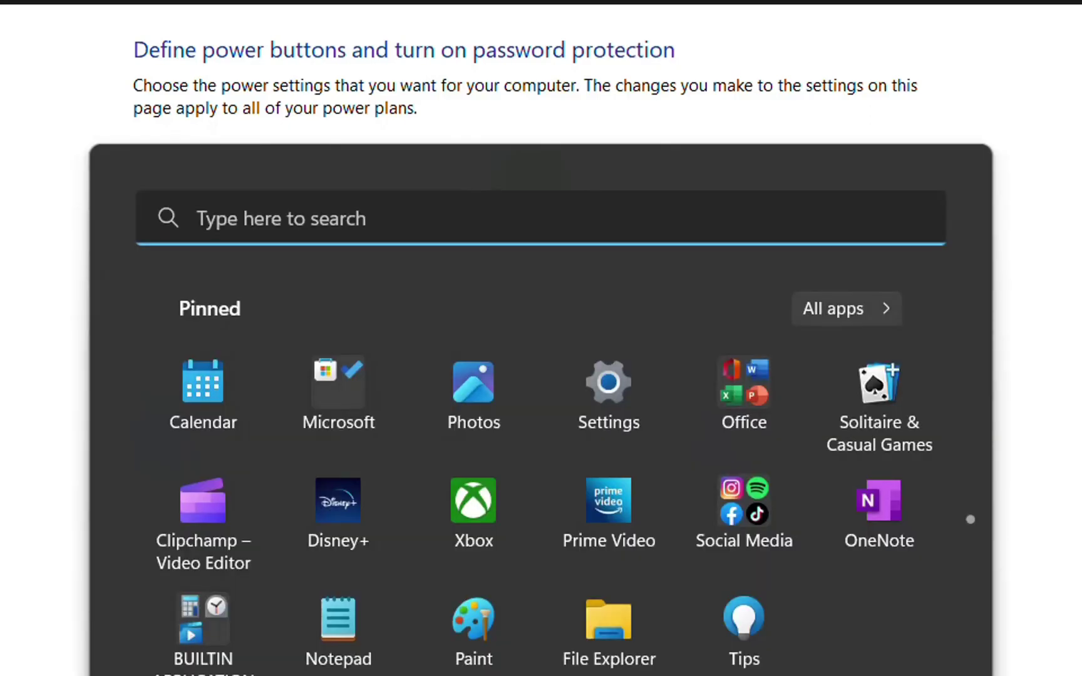
pyautogui.write('cmd')
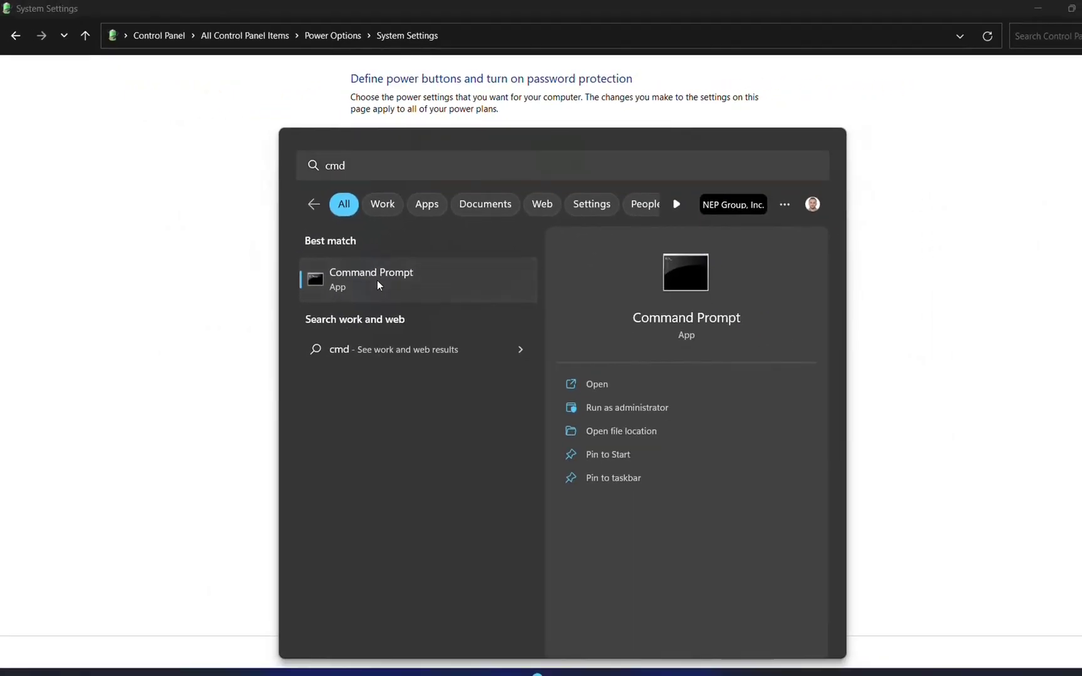
pyautogui.rightClick(377, 281)
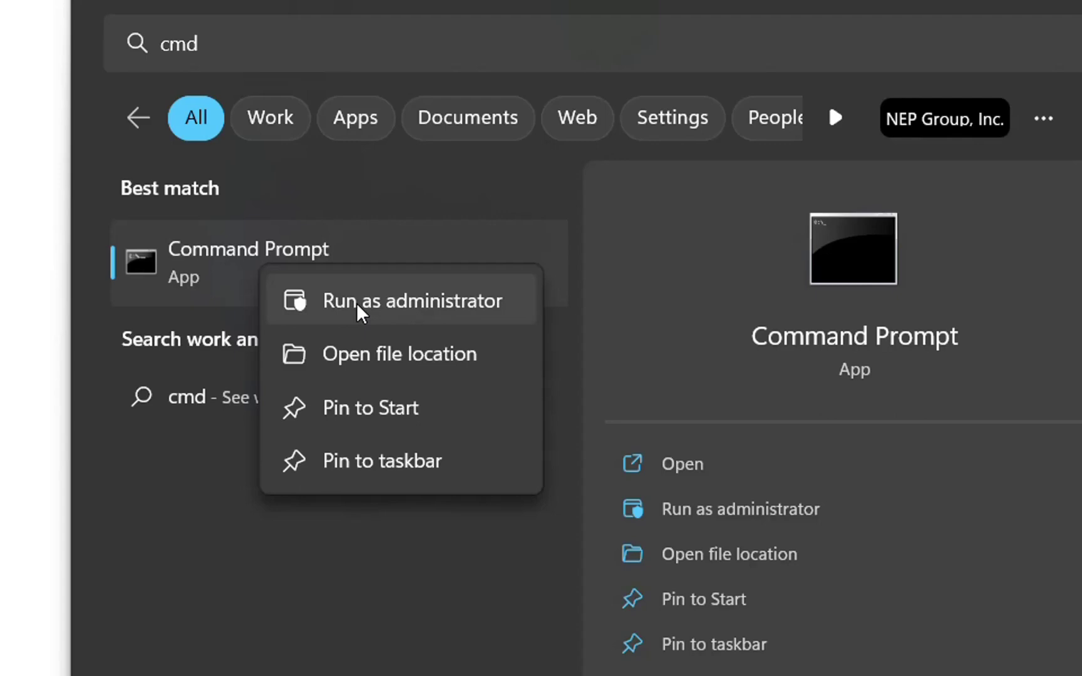
pyautogui.click(358, 303)
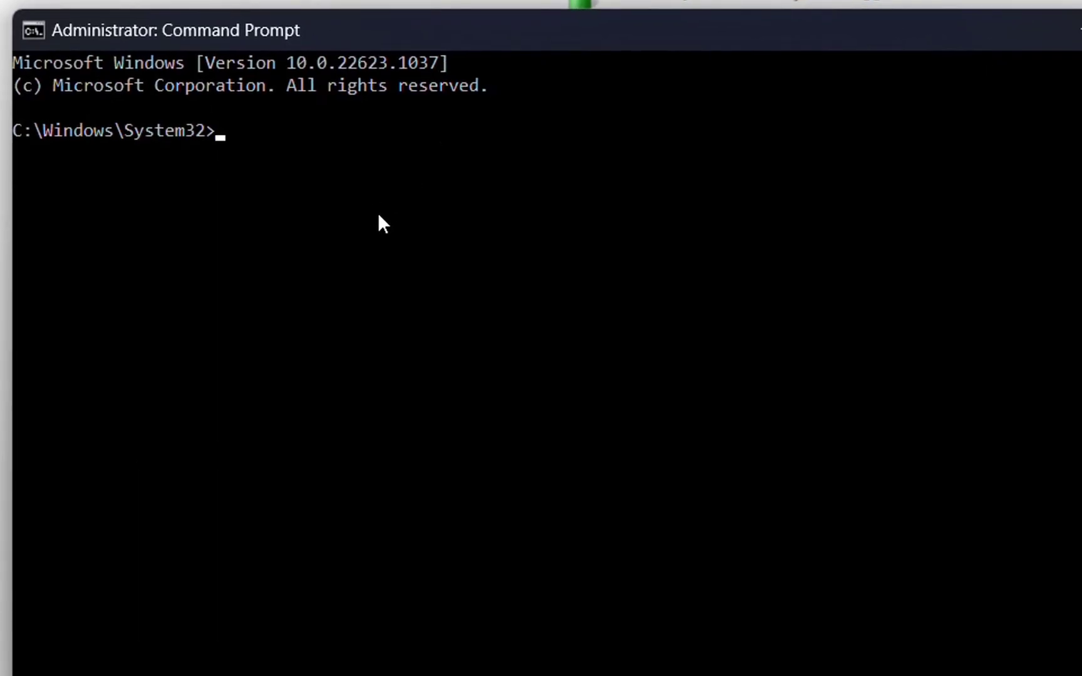
# Step: Run 'powercfg /hibernate on' in the administrator console
pyautogui.write('p')
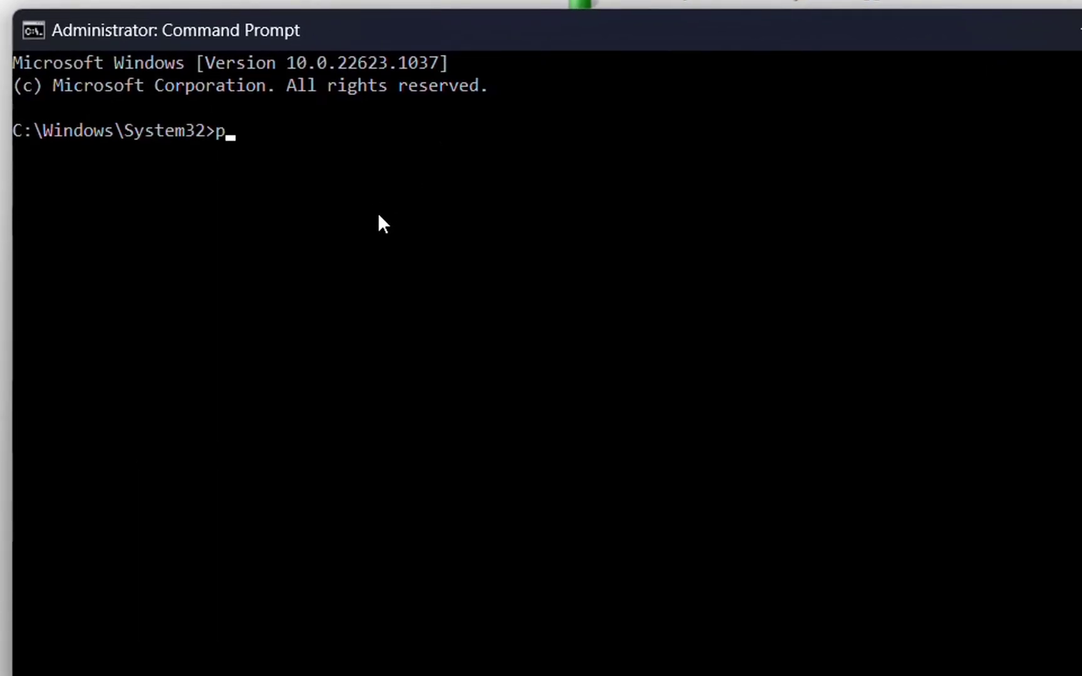
pyautogui.write('oow')
pyautogui.press('BackSpace')
pyautogui.press('BackSpace')
pyautogui.write('wercfg')
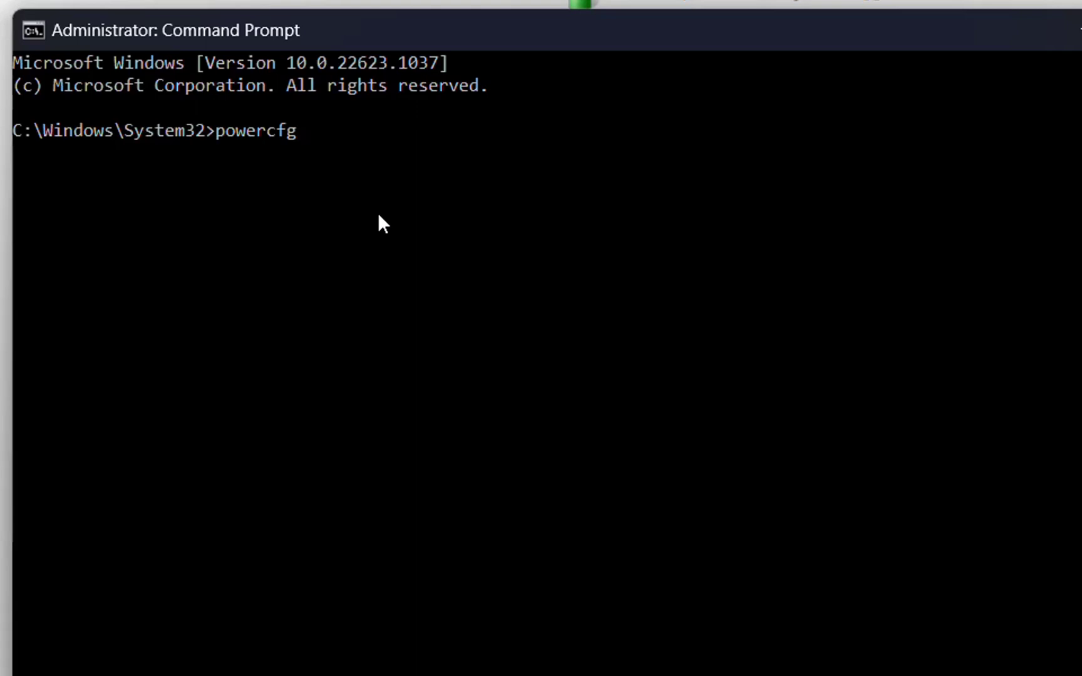
pyautogui.write(' /hibernate ')
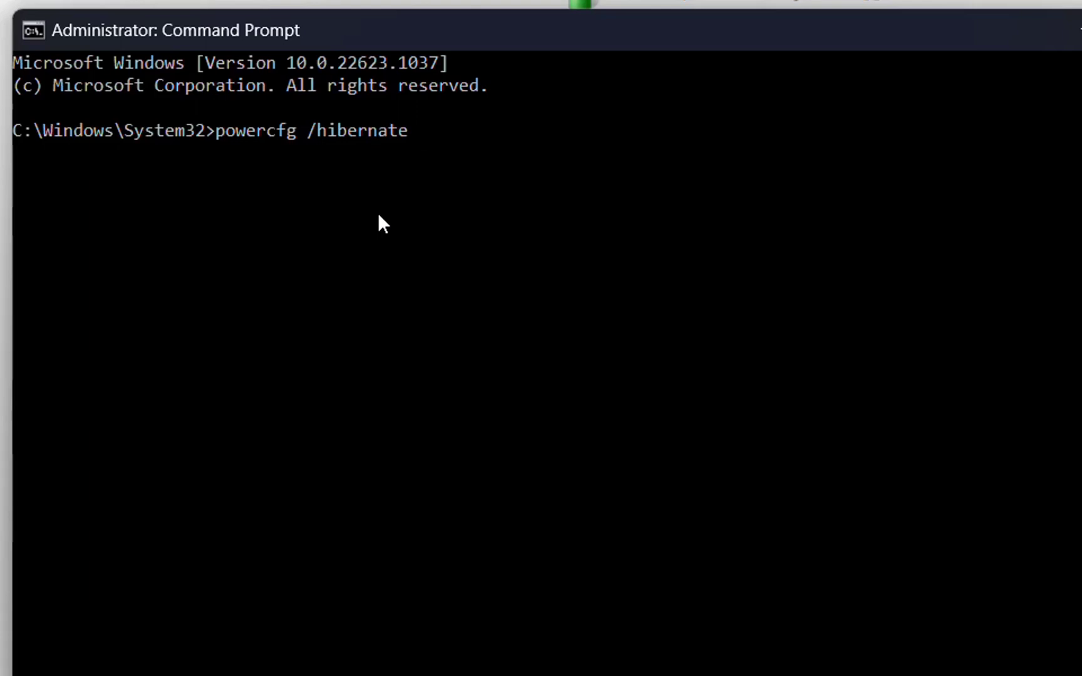
pyautogui.write('on')
pyautogui.moveTo(459, 37); pyautogui.dragTo(558, 338)
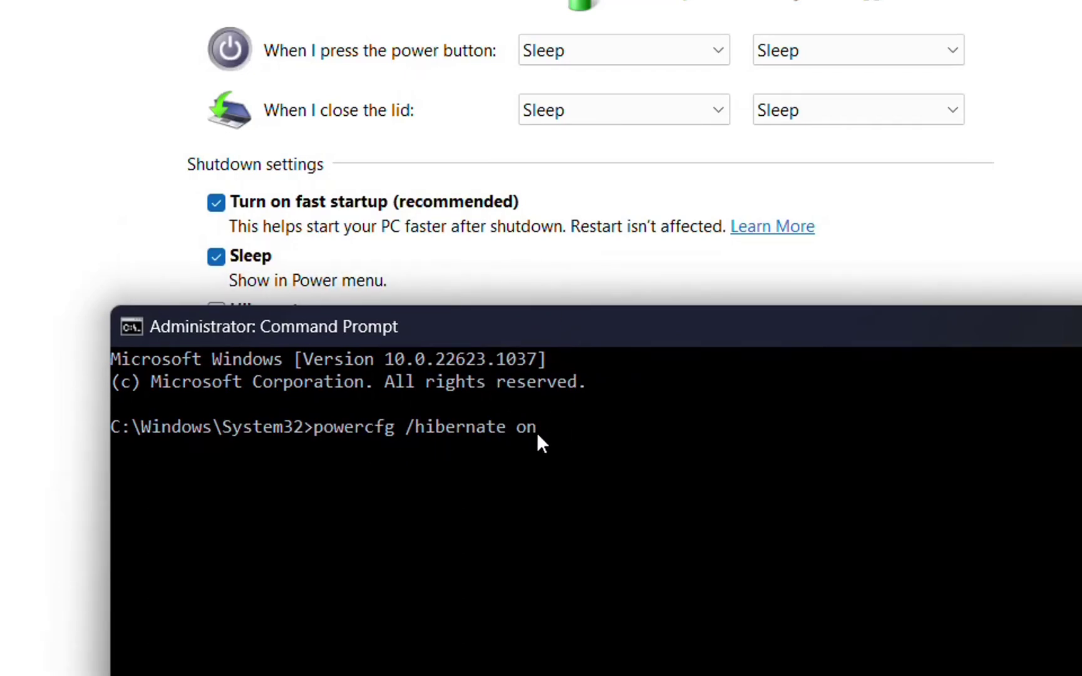
pyautogui.moveTo(537, 432); pyautogui.dragTo(315, 431)
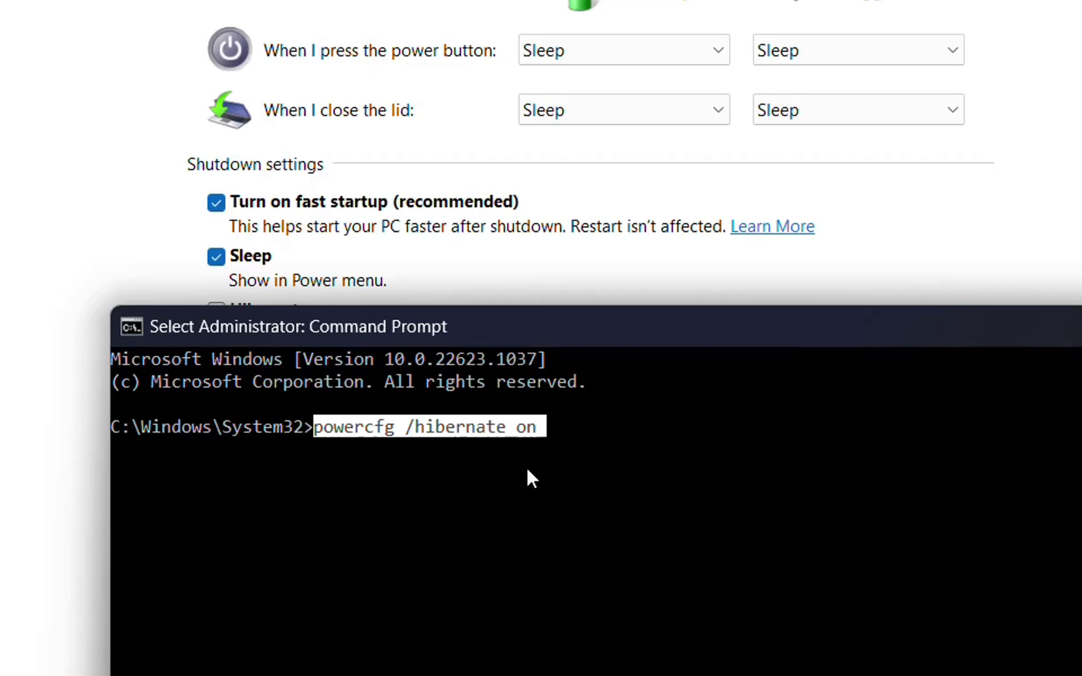
pyautogui.press('Return')
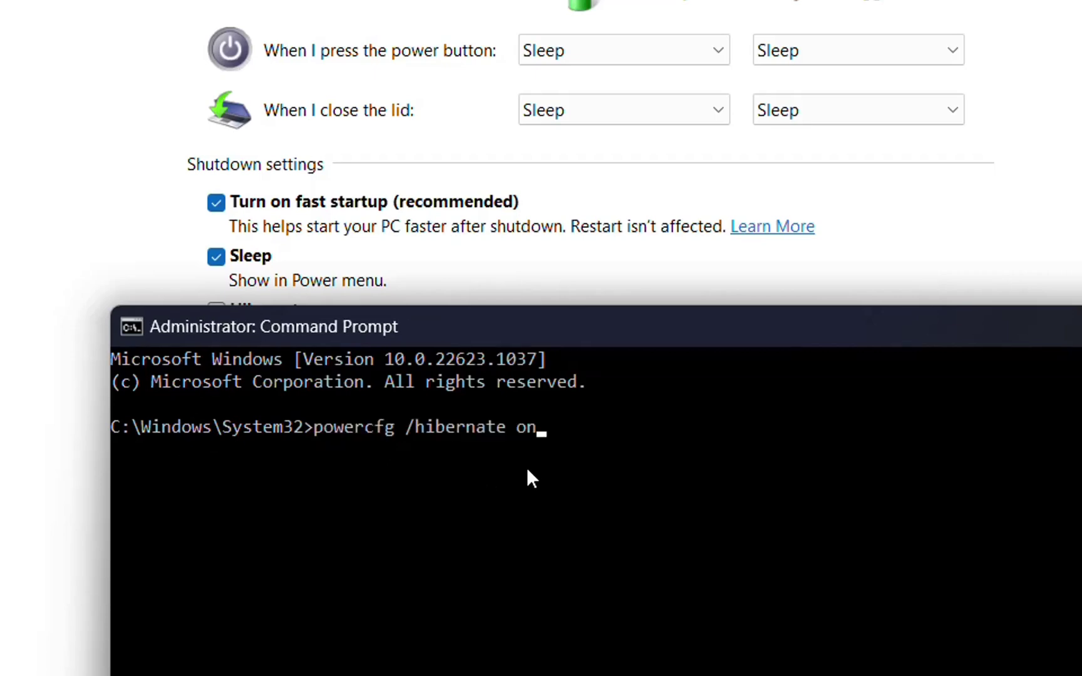
pyautogui.press('Return')
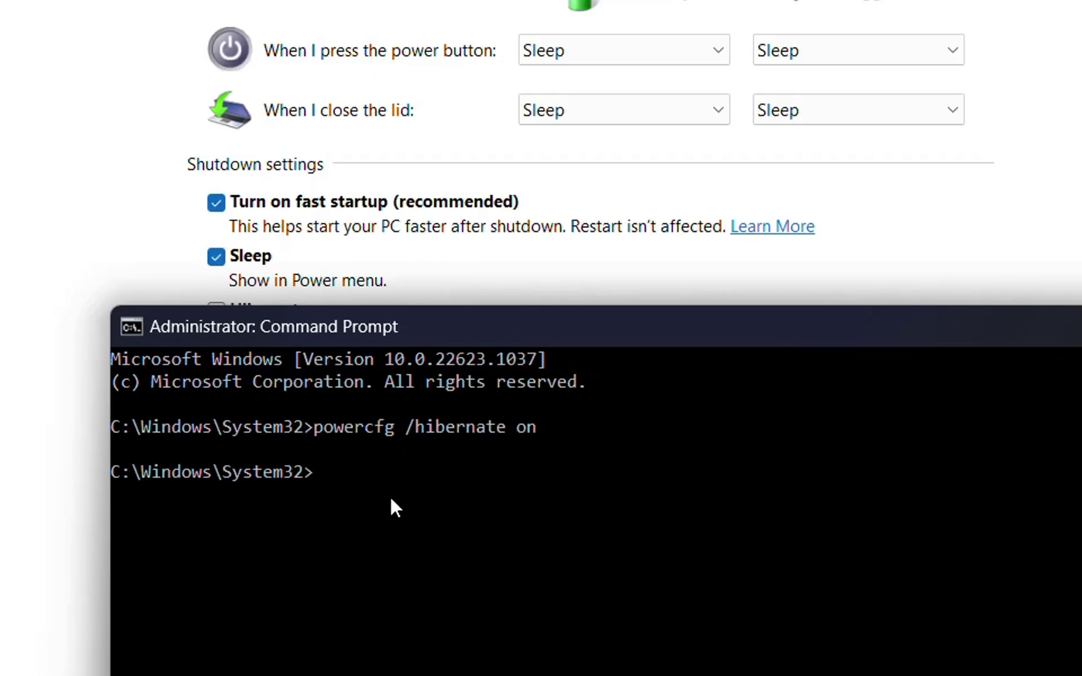
# Step: Recall the command, change it to 'powercfg /hibernate off', and run it
pyautogui.press('Up')
pyautogui.press('BackSpace')
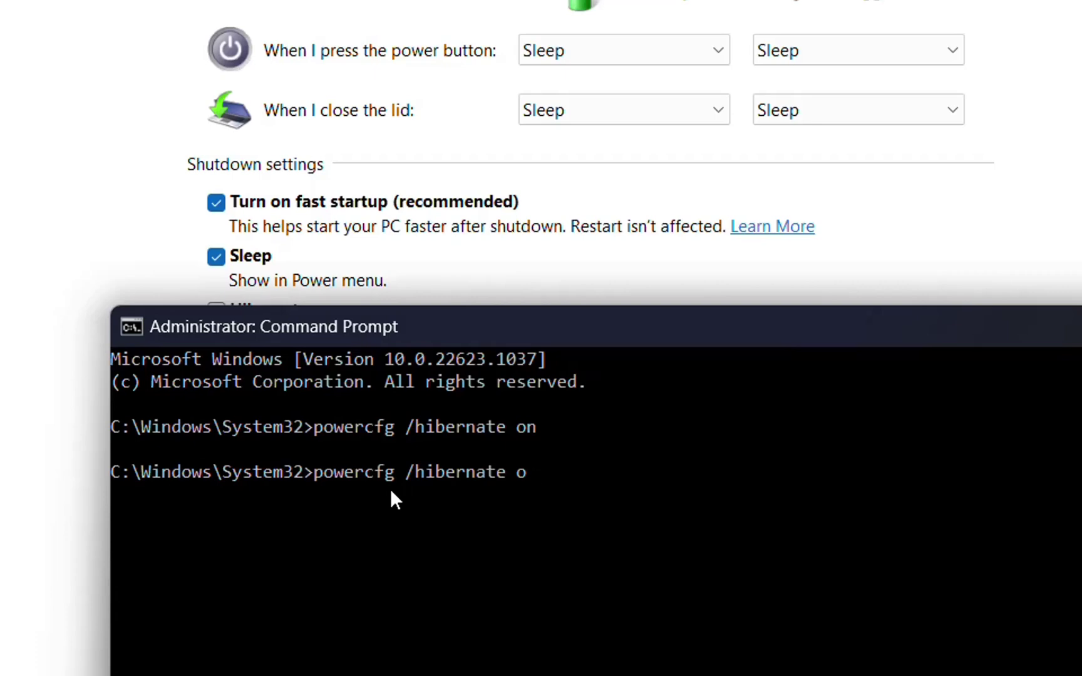
pyautogui.press('BackSpace')
pyautogui.write('off')
pyautogui.press('Return')
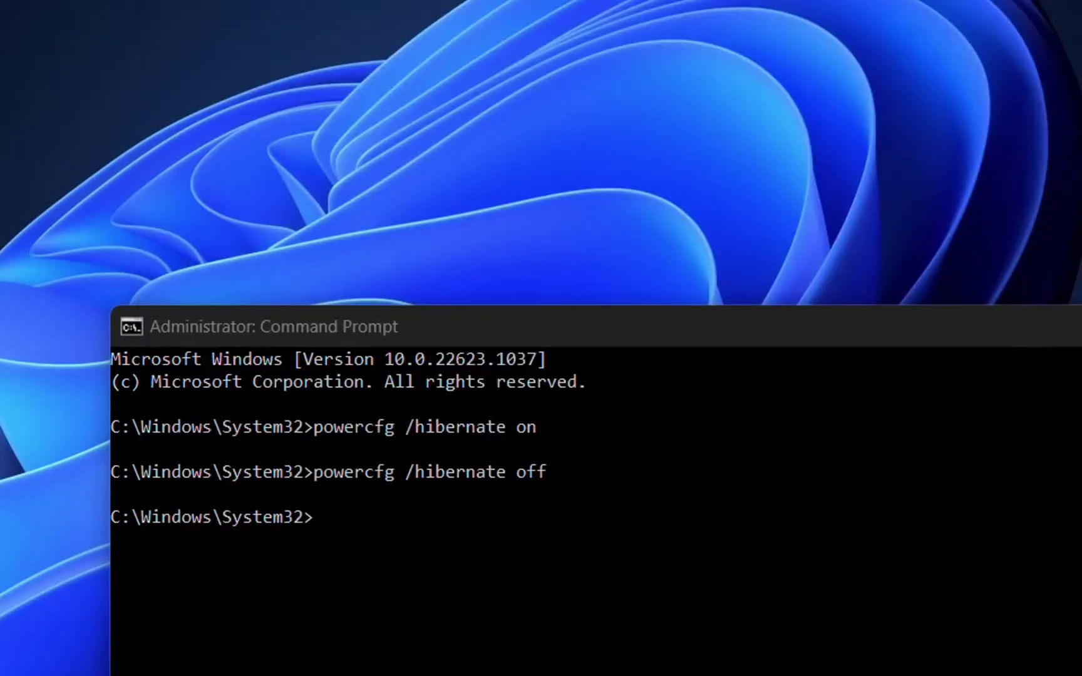
# Step: Search Start for 'power opti' and open the Power Options control panel
pyautogui.press('super')
pyautogui.write('power p')
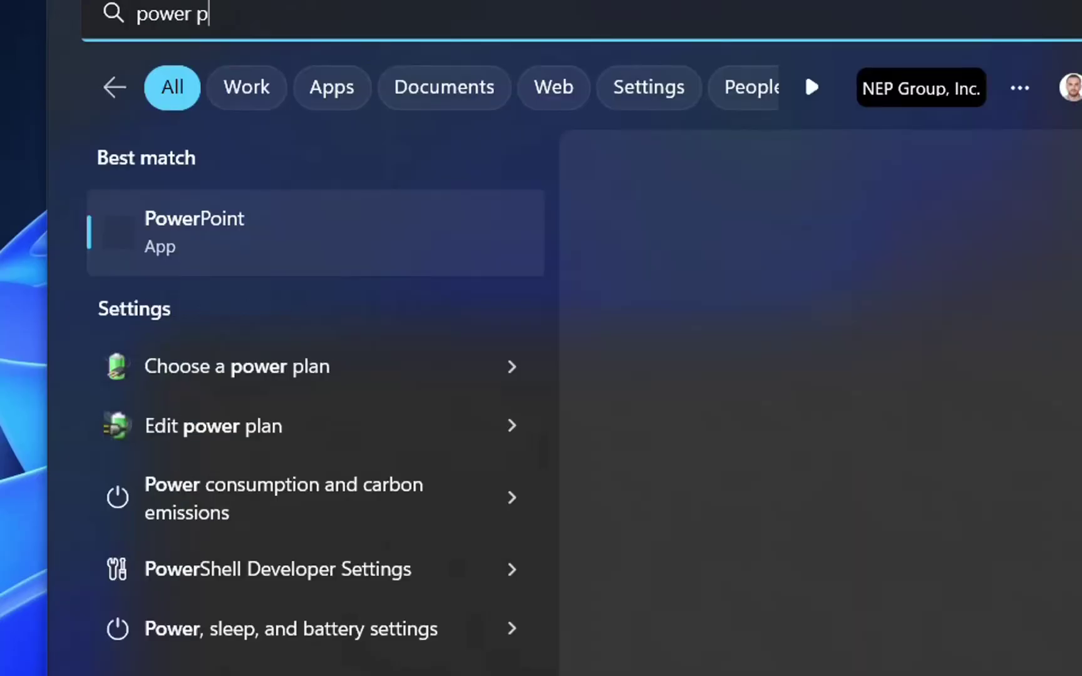
pyautogui.press('BackSpace')
pyautogui.write('opti')
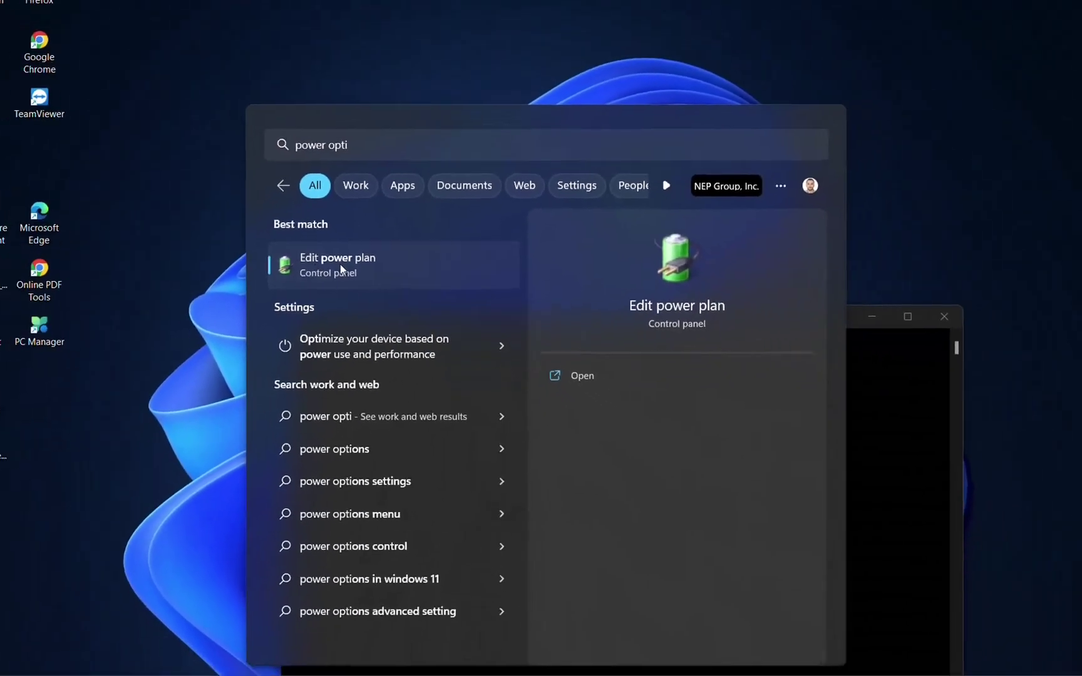
pyautogui.press('Return')
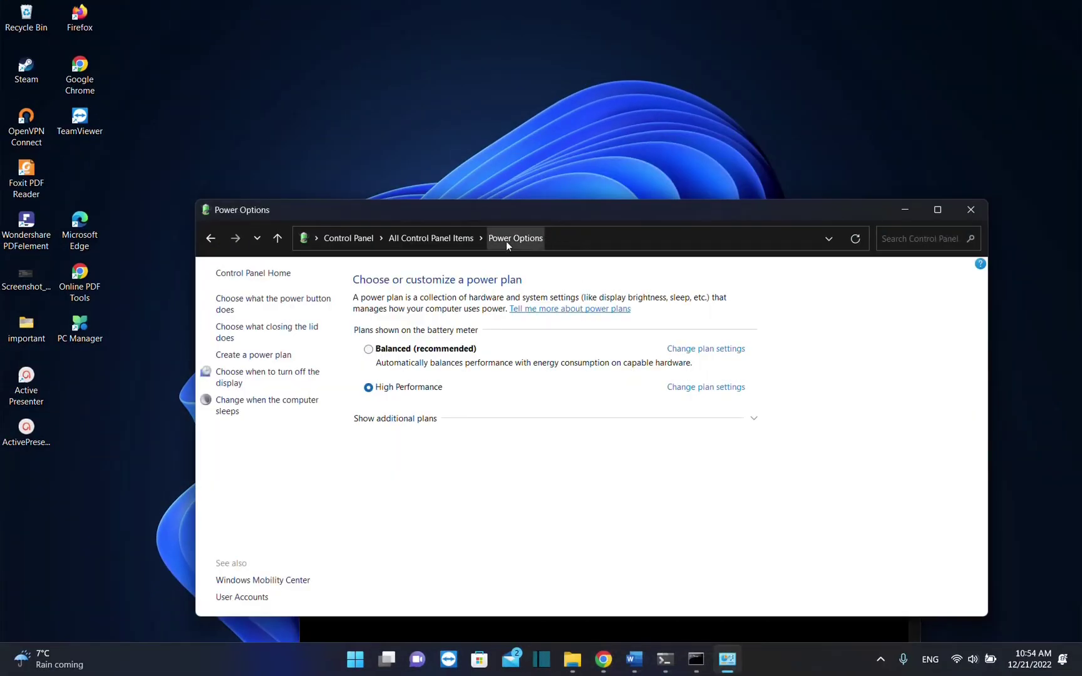
# Step: Open the power button settings and unlock the shutdown settings for editing
pyautogui.click(276, 303)
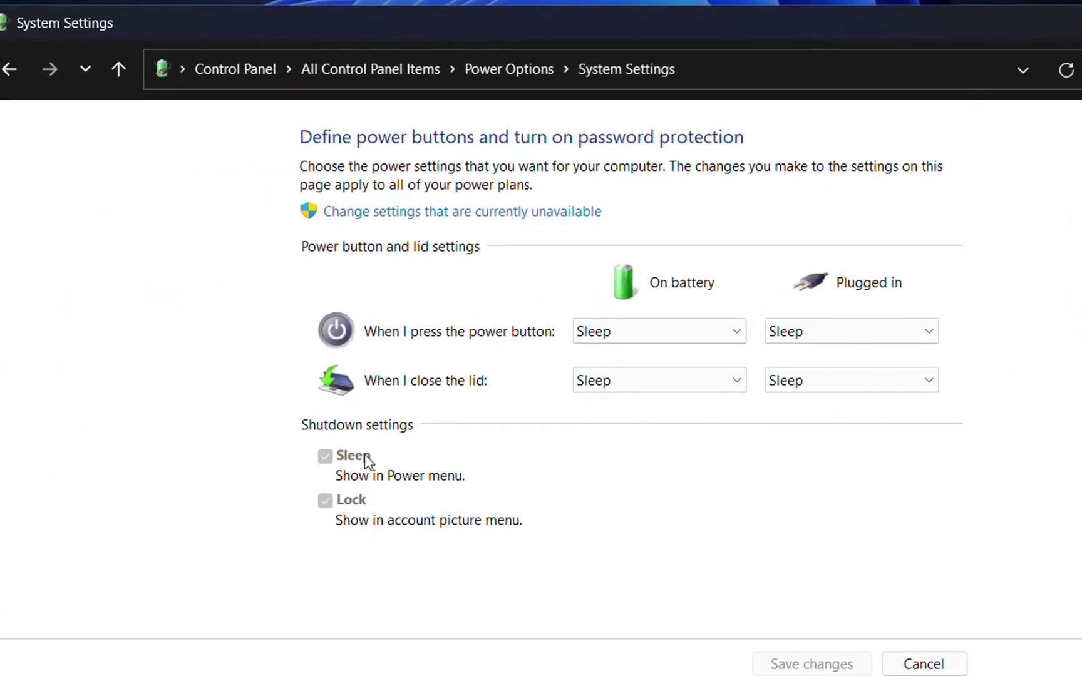
pyautogui.click(477, 216)
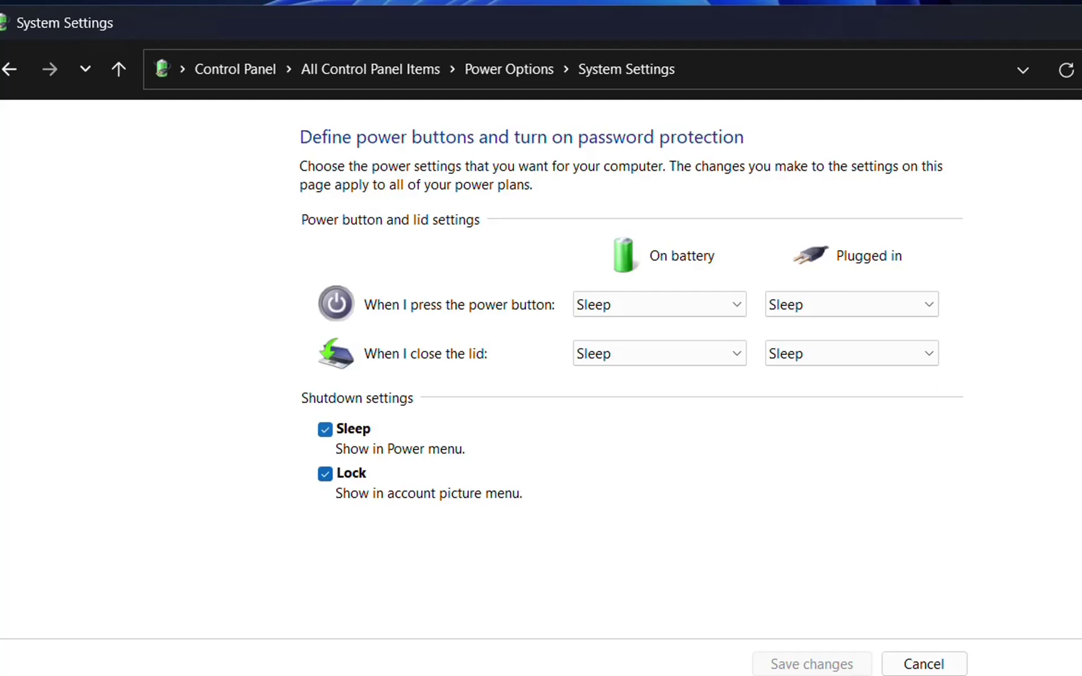
# Step: Re-run powercfg /hibernate on in the administrator Command Prompt to turn hibernation back on
pyautogui.click(938, 603)
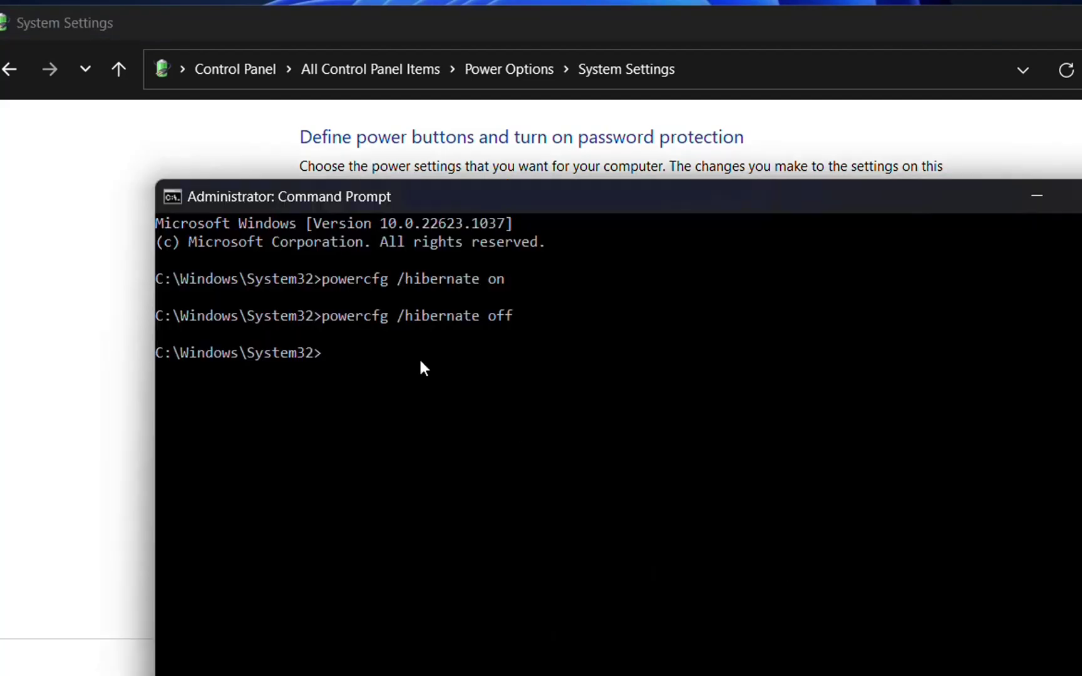
pyautogui.click(515, 390)
pyautogui.press('Escape')
pyautogui.press('Up')
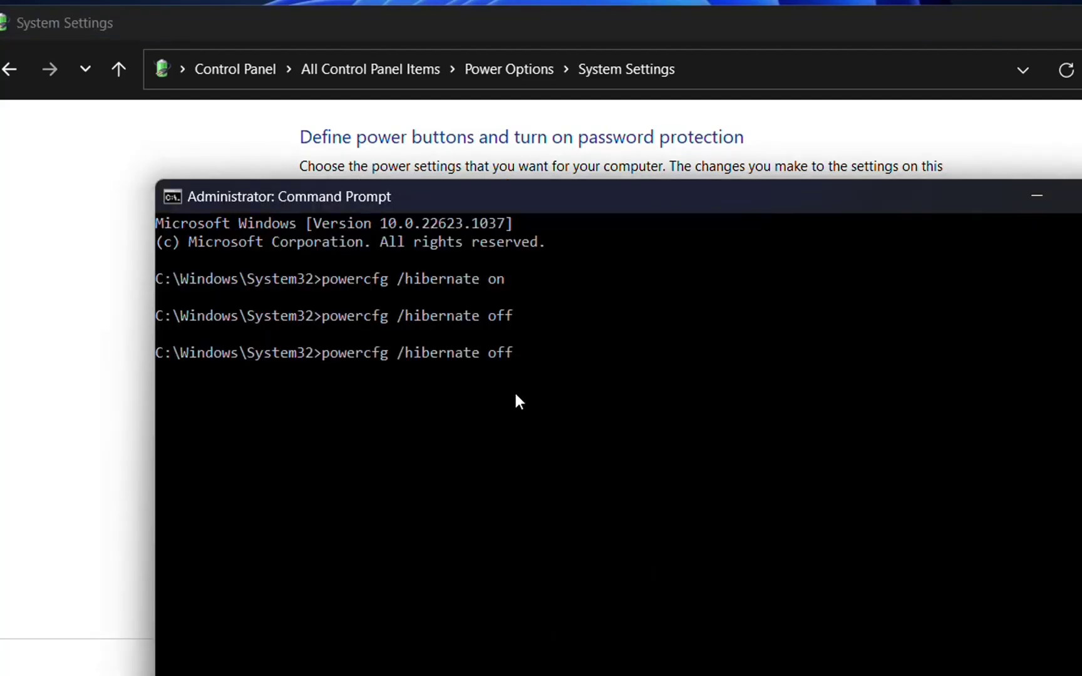
pyautogui.press('Up')
pyautogui.press('Return')
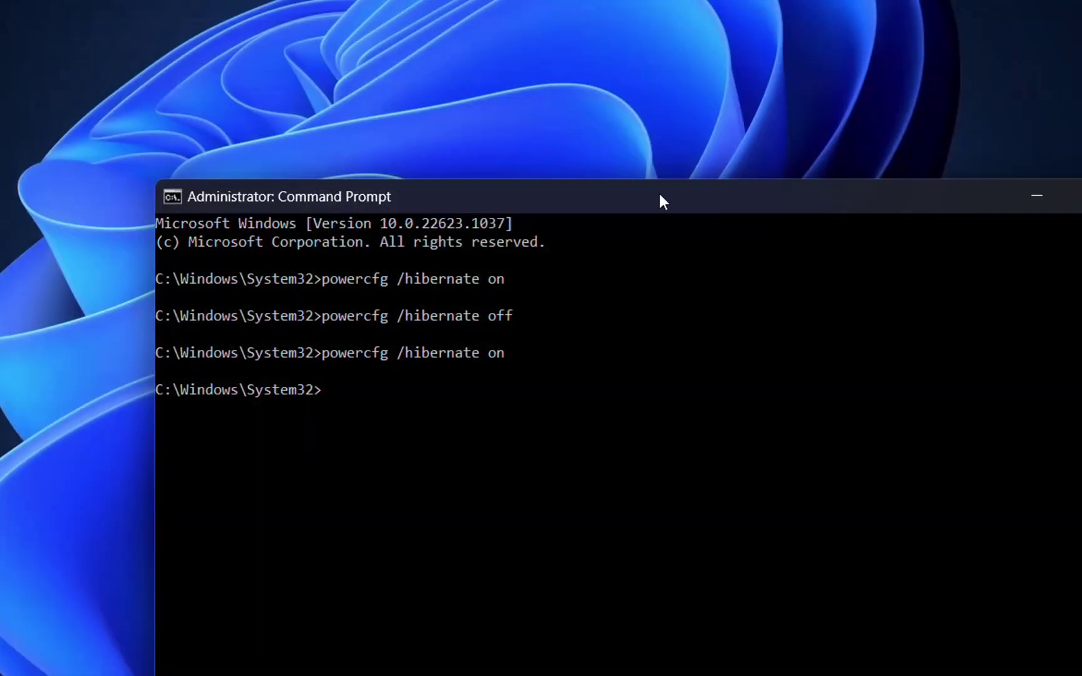
# Step: Return to Power Options' power-button settings and unlock the greyed-out shutdown options
pyautogui.press('super')
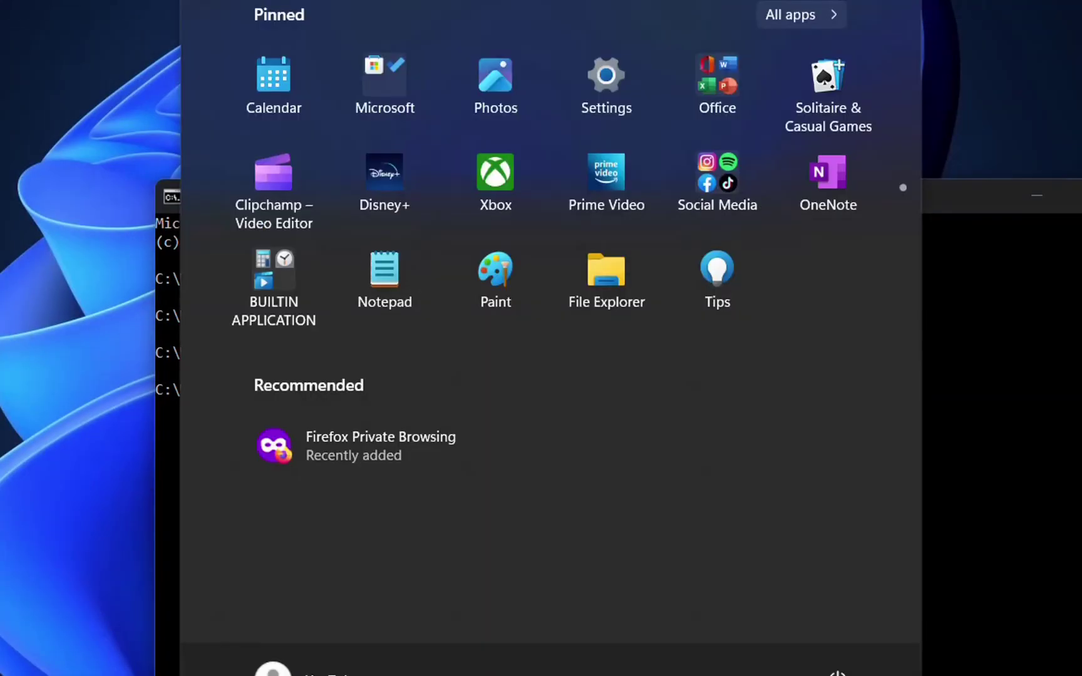
pyautogui.write('po')
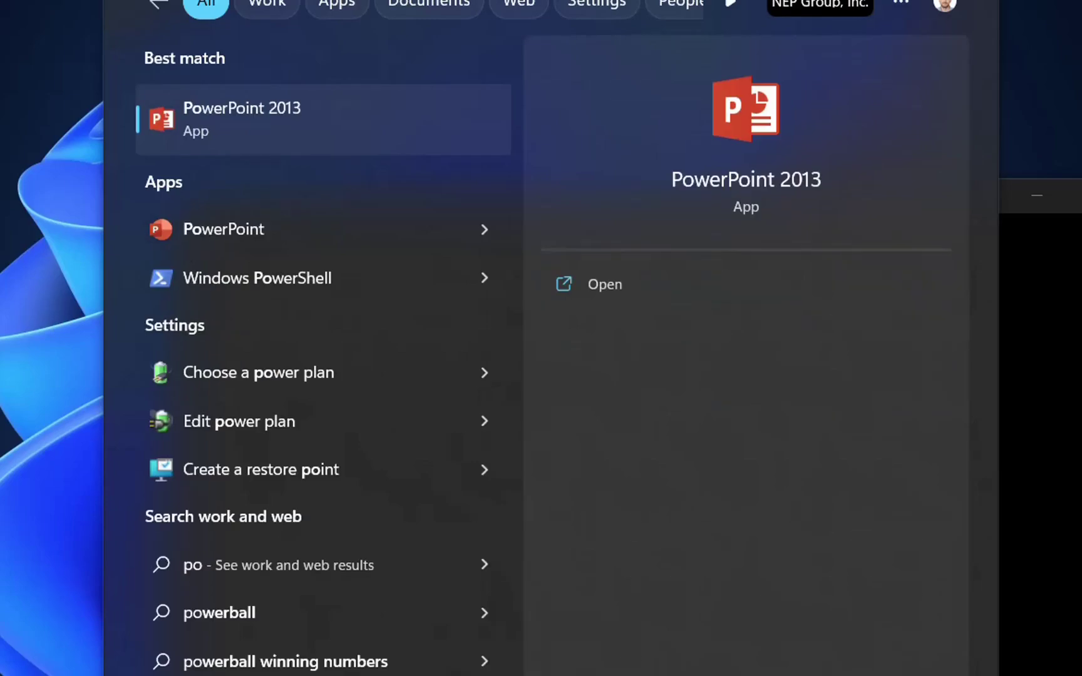
pyautogui.press('Escape')
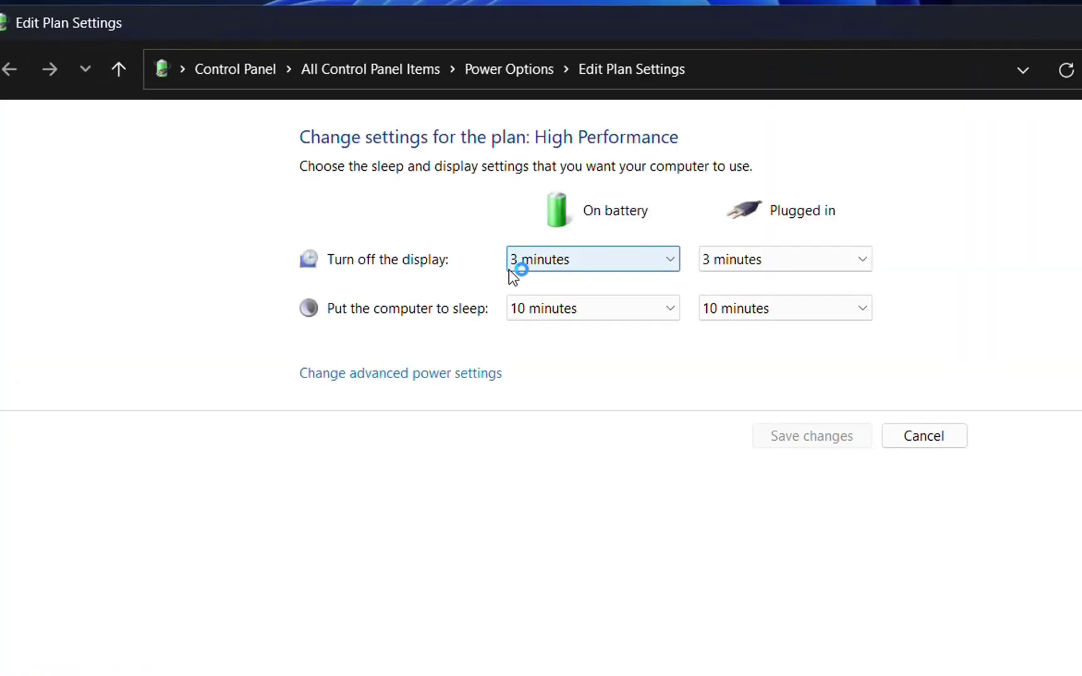
pyautogui.hotkey('alt', 'Left')
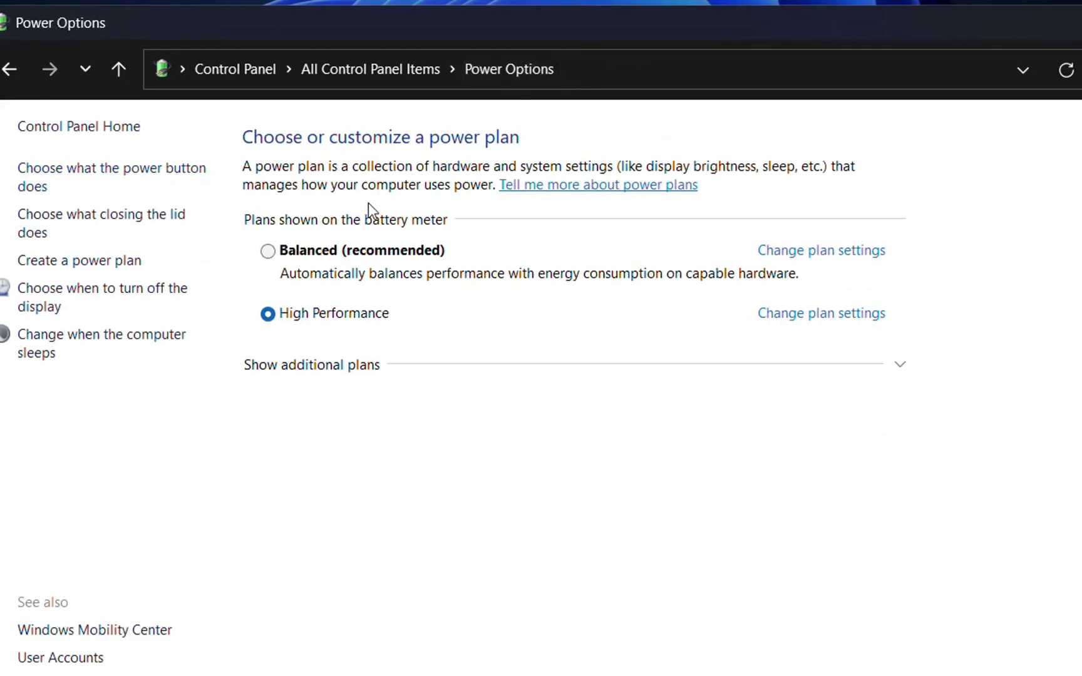
pyautogui.click(132, 178)
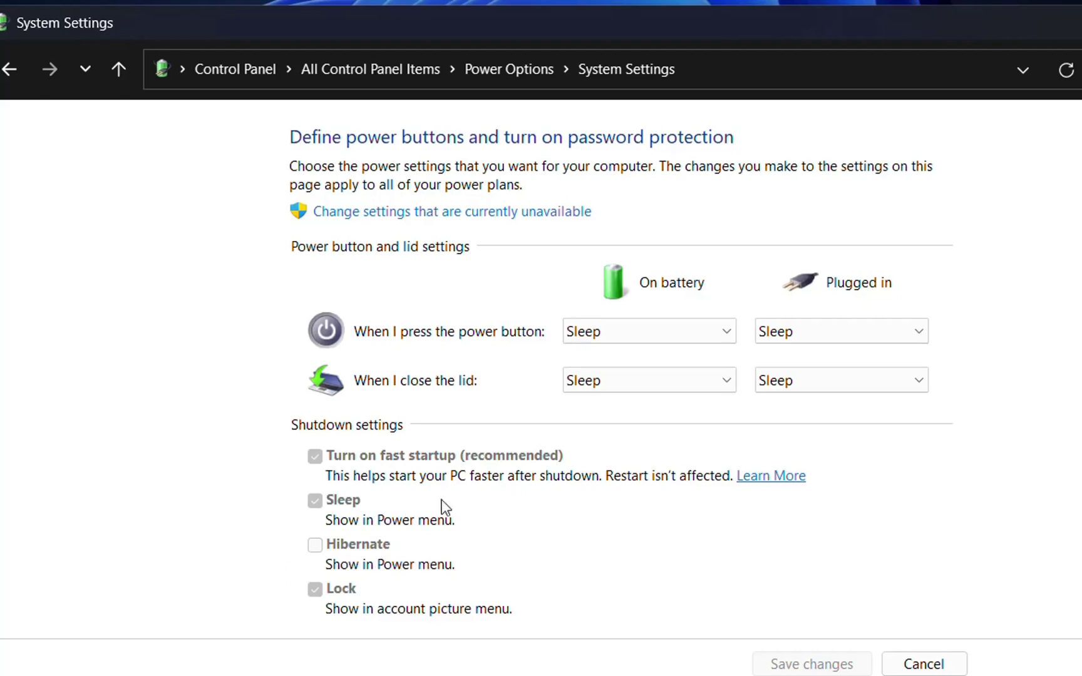
pyautogui.click(443, 213)
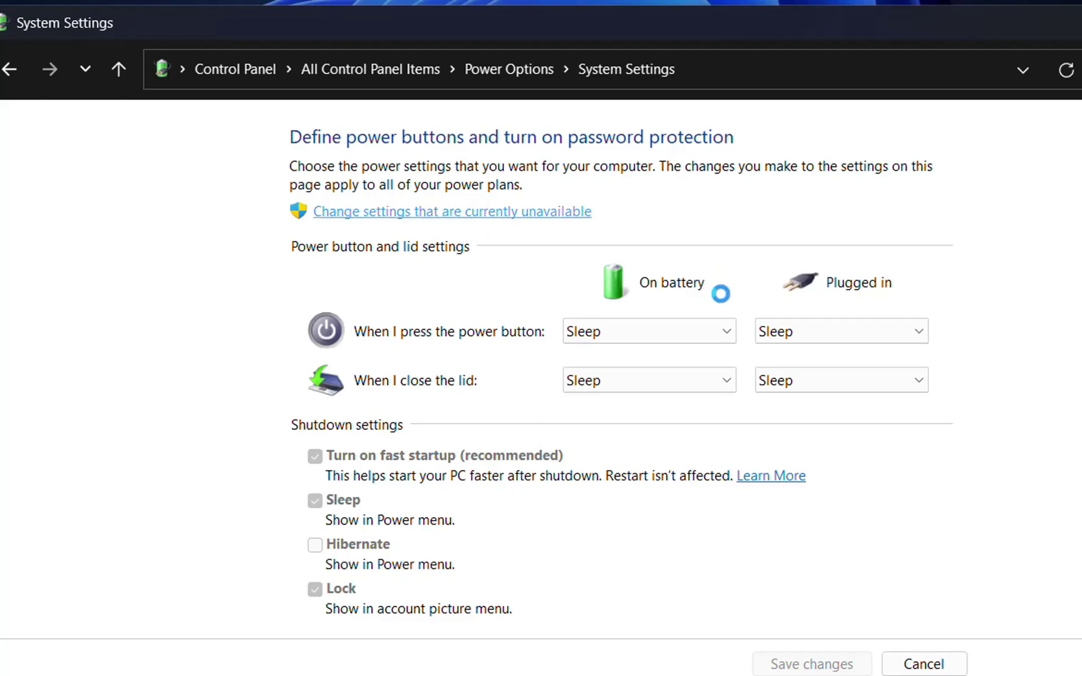